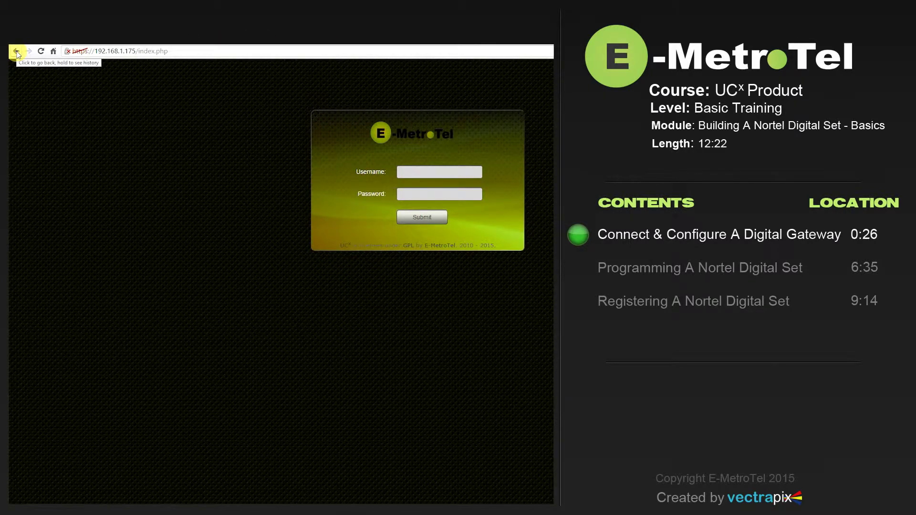
Step: Log in as the administrator with the saved login name and the account password, then open the Users list
click(17, 52)
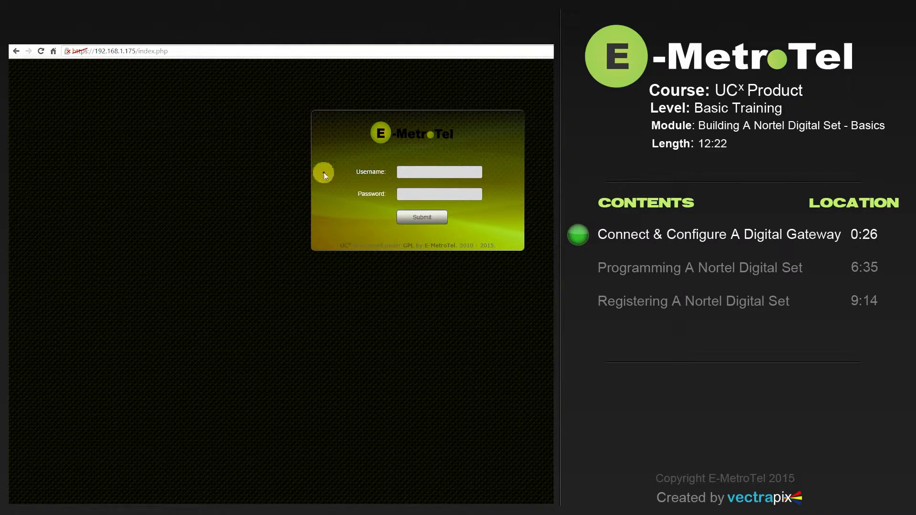
click(404, 172)
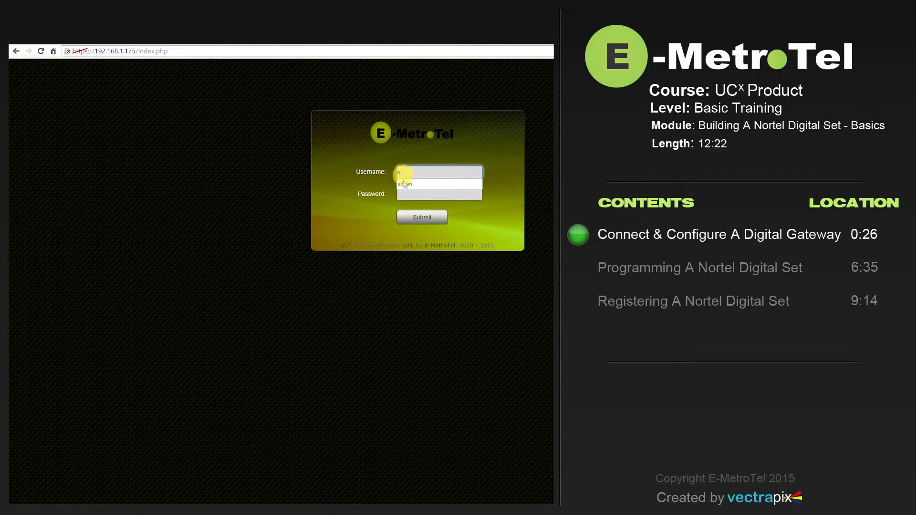
click(405, 184)
click(404, 193)
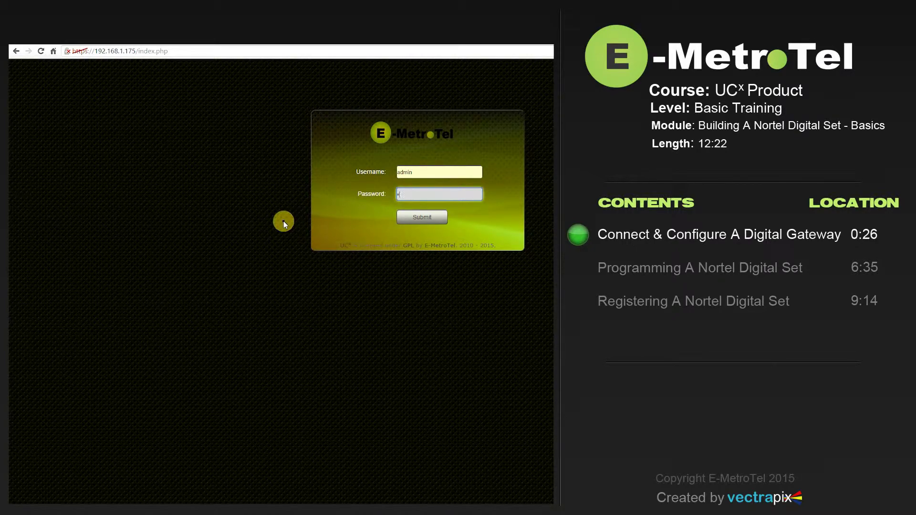
text(admosanto)
click(421, 219)
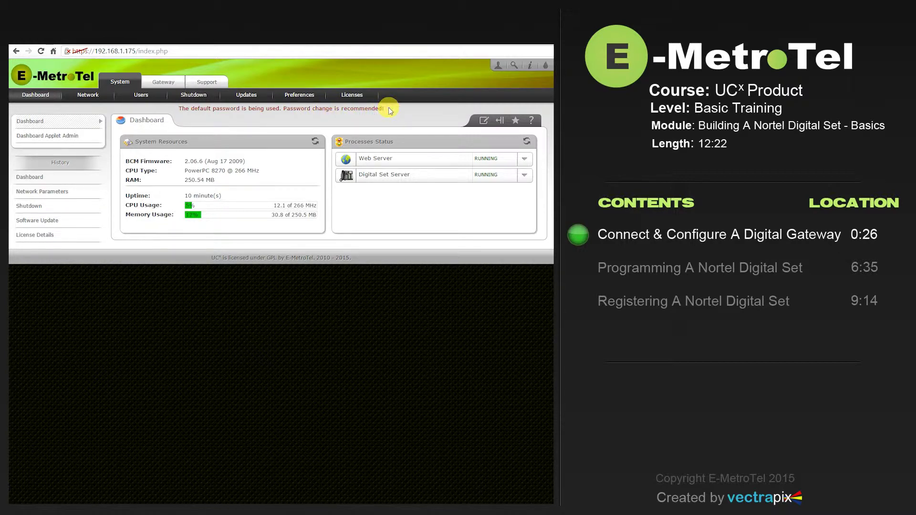
click(139, 97)
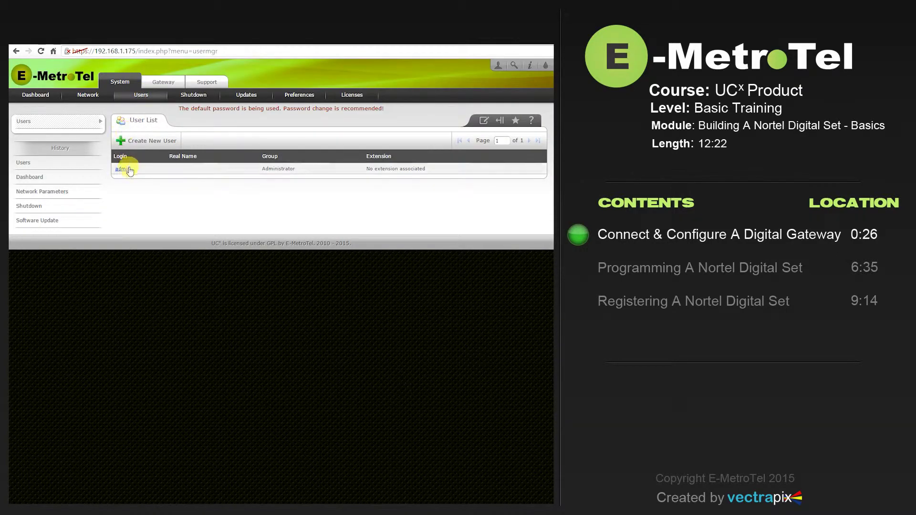
Step: Change the admin account's password by entering the current password and the new one twice, and apply
click(122, 169)
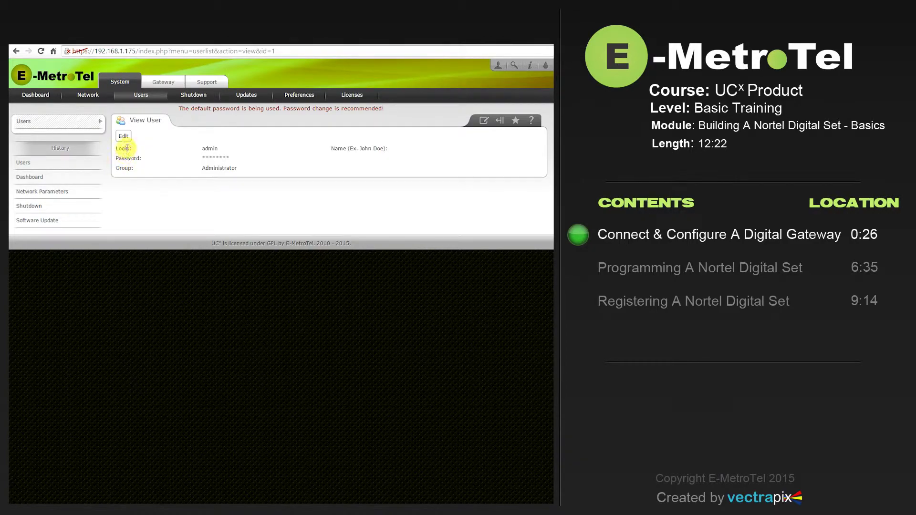
click(124, 137)
click(221, 166)
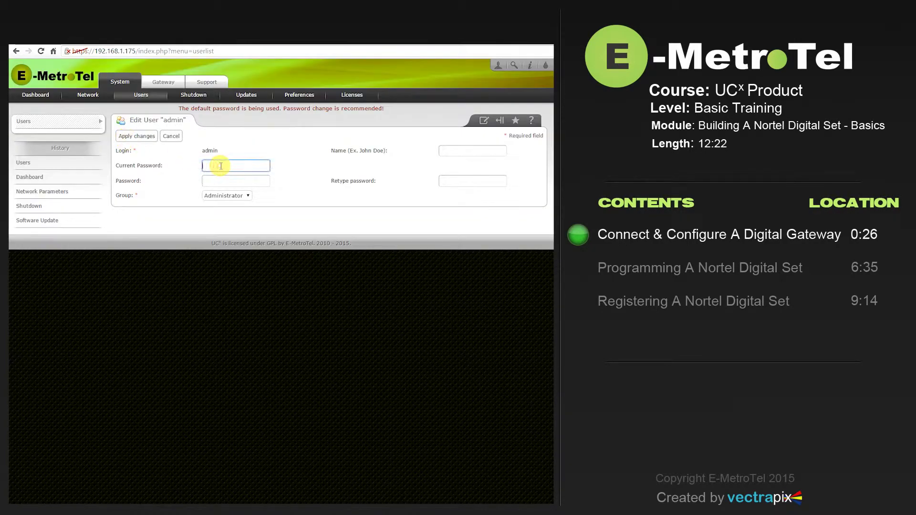
text(*********)
click(222, 182)
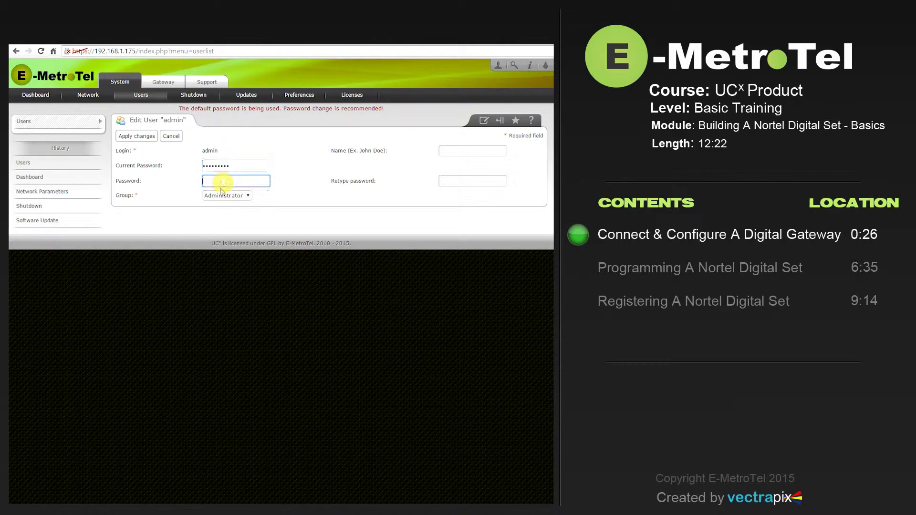
text(*********)
click(456, 181)
text(***)
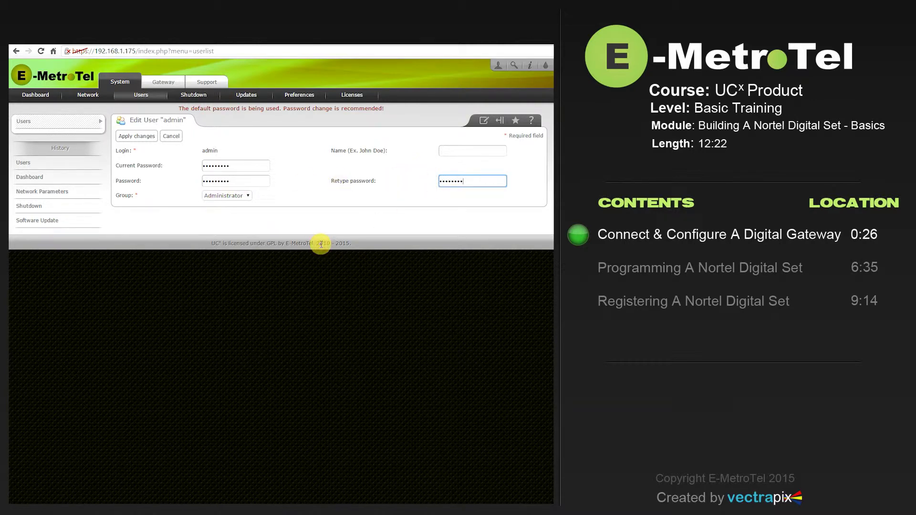
click(135, 137)
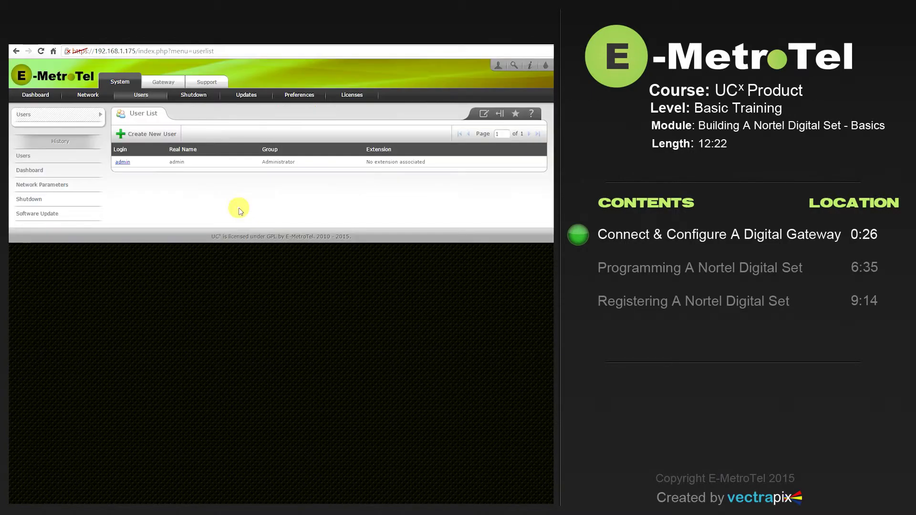
click(86, 96)
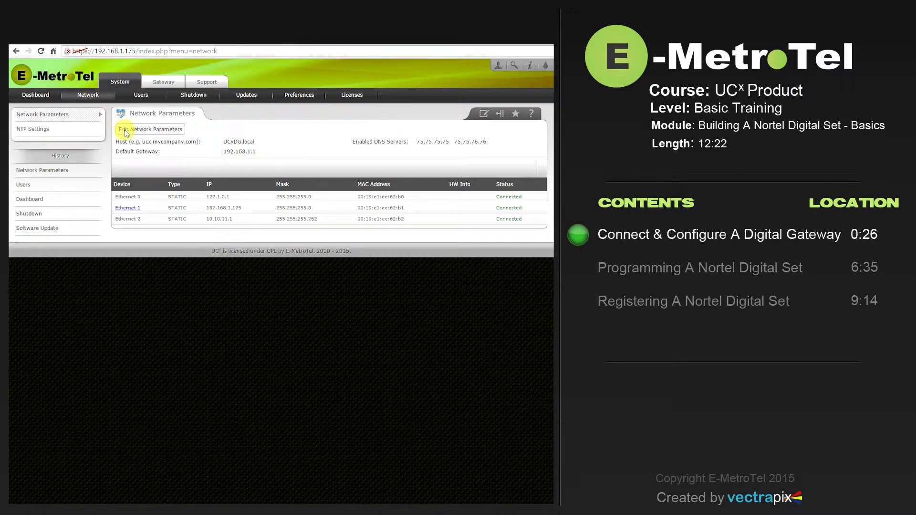
Step: Edit and save the network parameters (host UCxDG.local, gateway 192.168.1.1), confirming the network restart
click(126, 133)
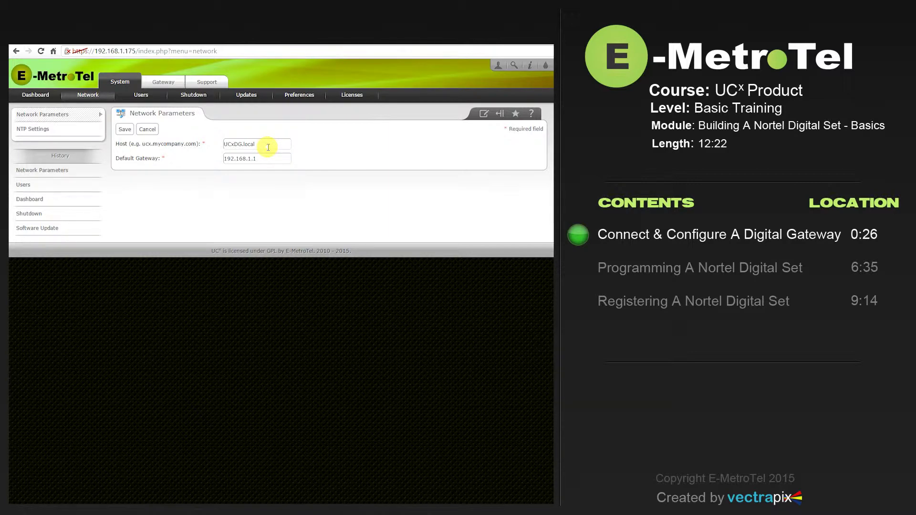
click(124, 130)
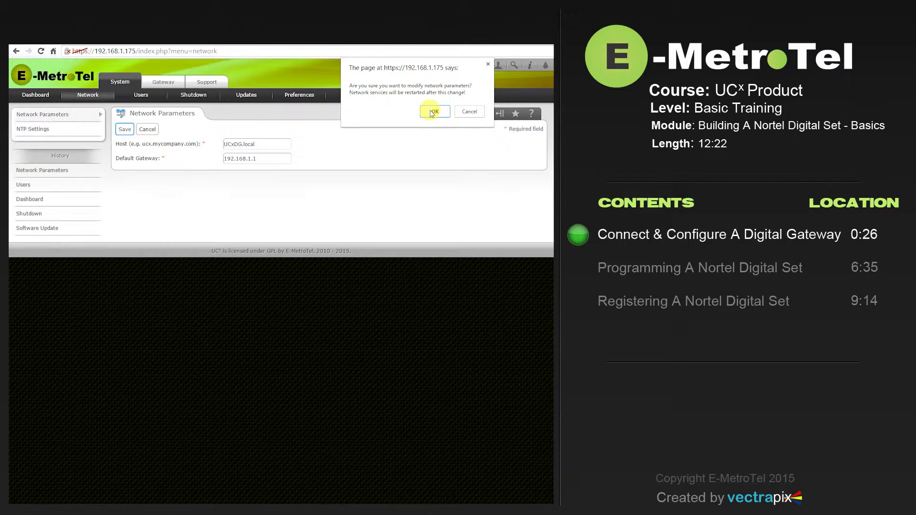
click(433, 112)
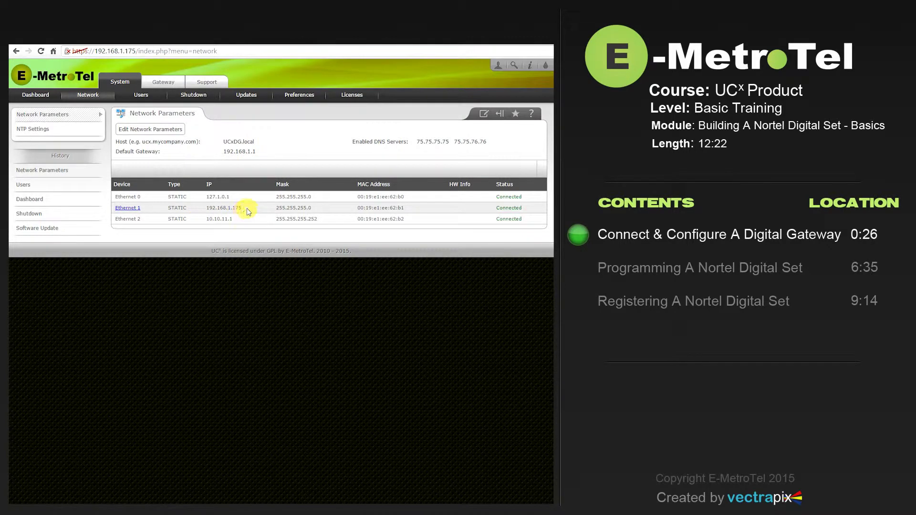
Step: Inspect Ethernet 1's static address 192.168.1.175 and mask 255.255.255.0, then cancel without saving
click(123, 211)
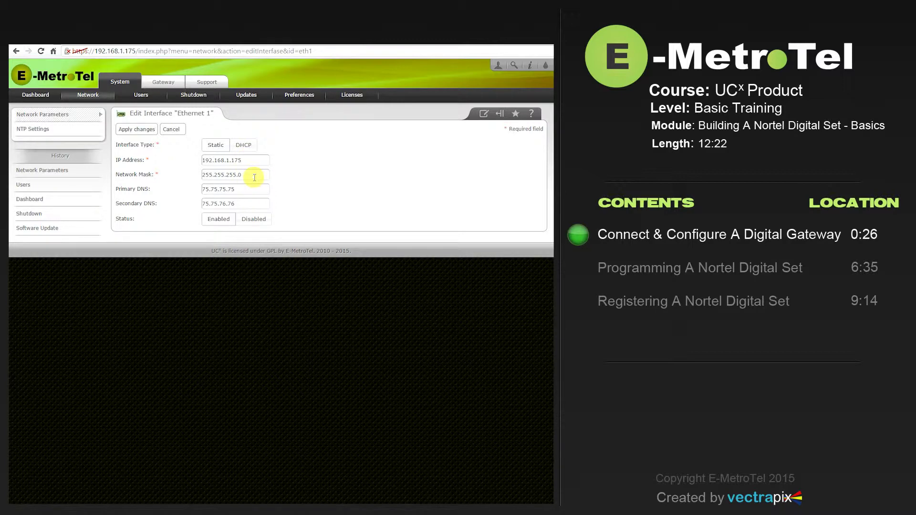
click(254, 177)
click(172, 130)
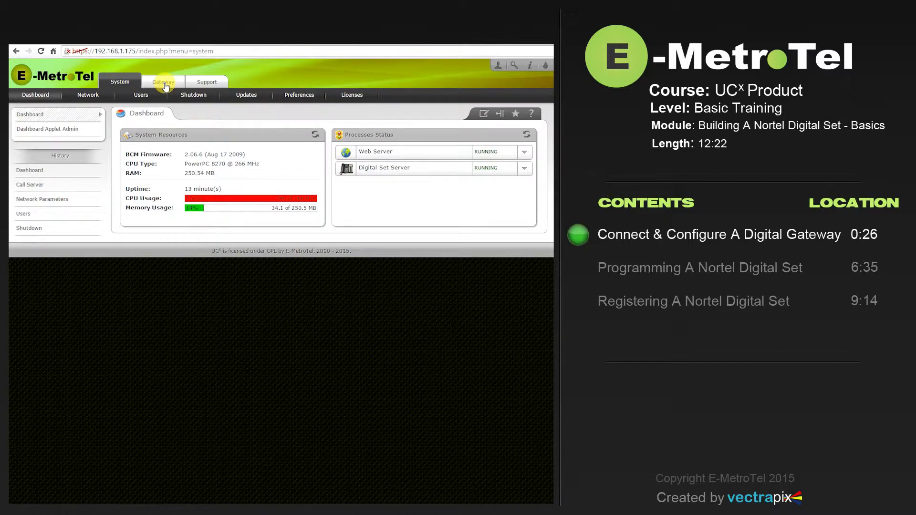
Step: Save the gateway's Call Server settings with primary server 192.168.1.200 on port 7000
click(165, 86)
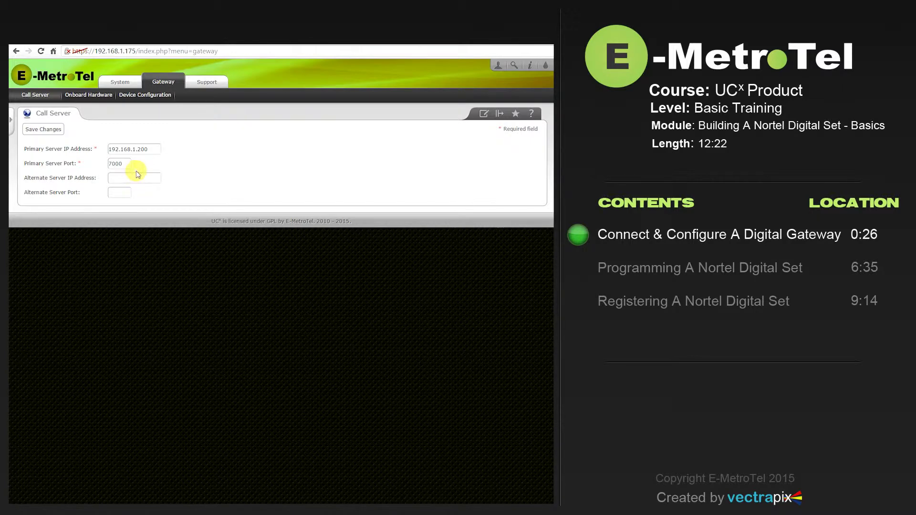
click(48, 131)
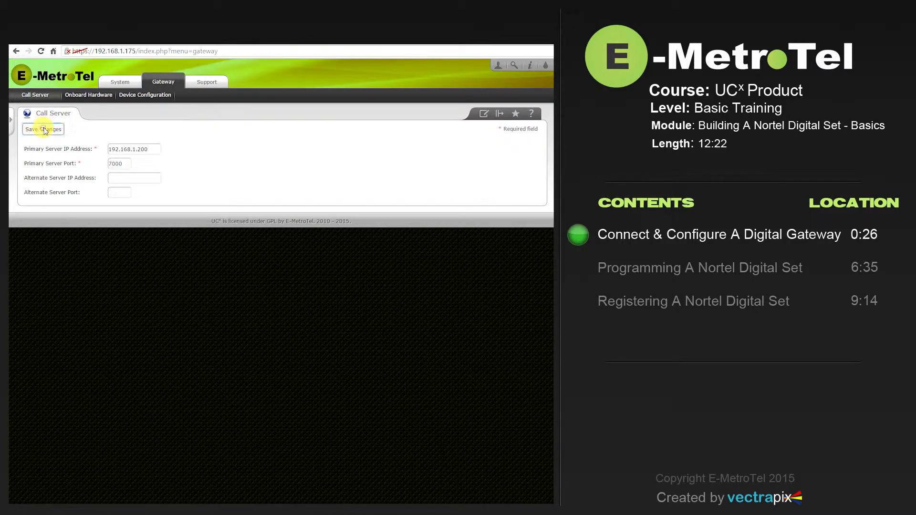
Step: Keep the Onboard Hardware Enabled FXS Ports setting at 2
click(84, 97)
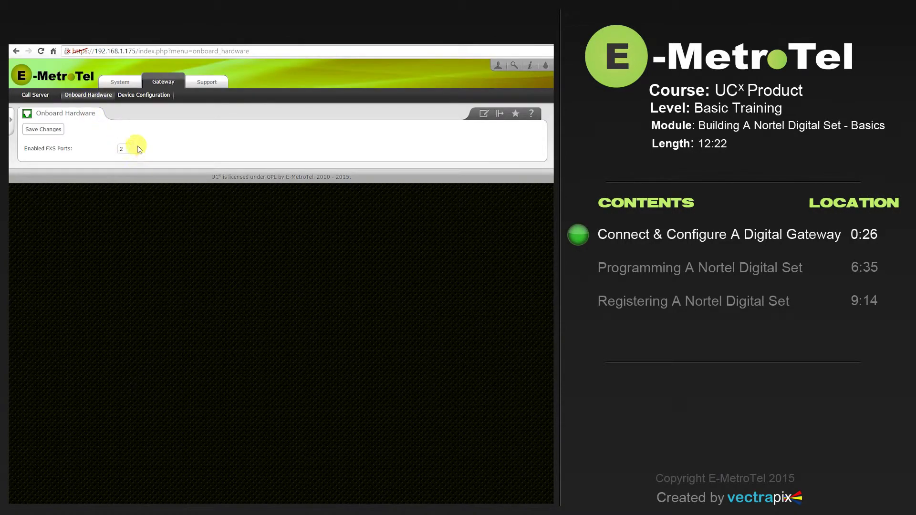
click(139, 149)
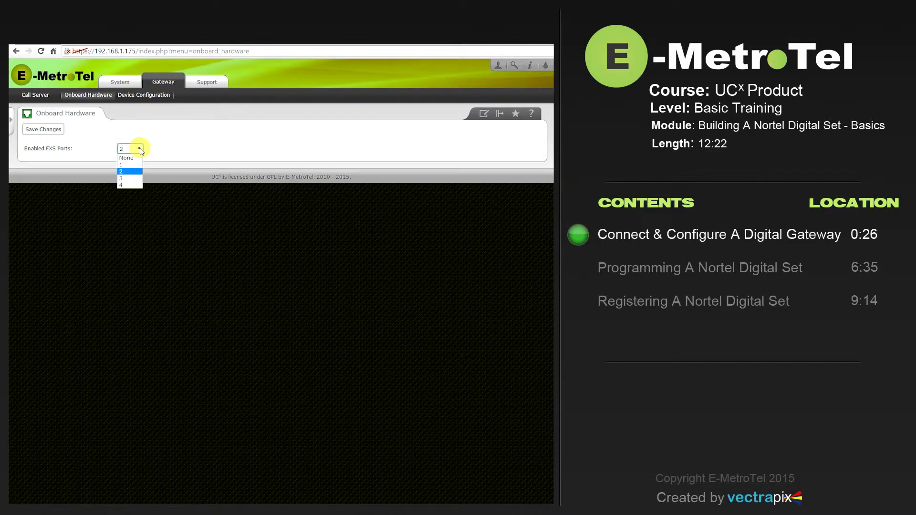
click(142, 151)
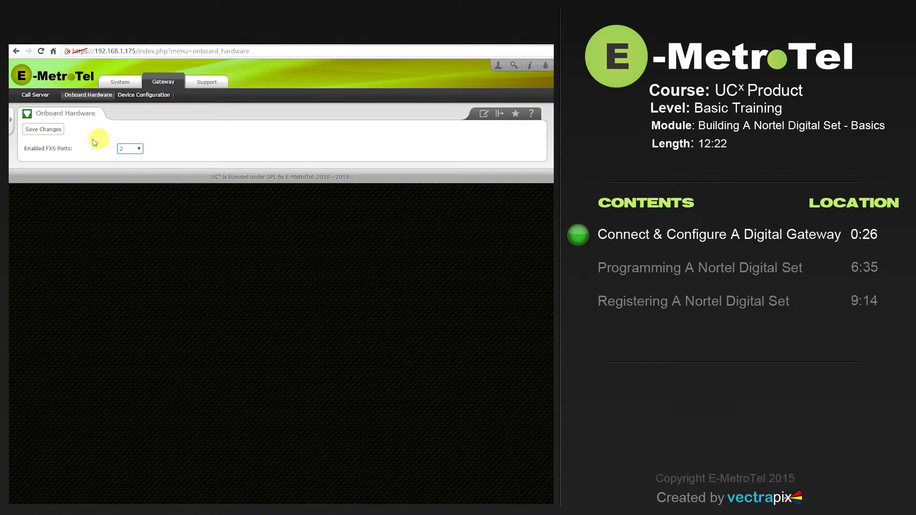
click(142, 97)
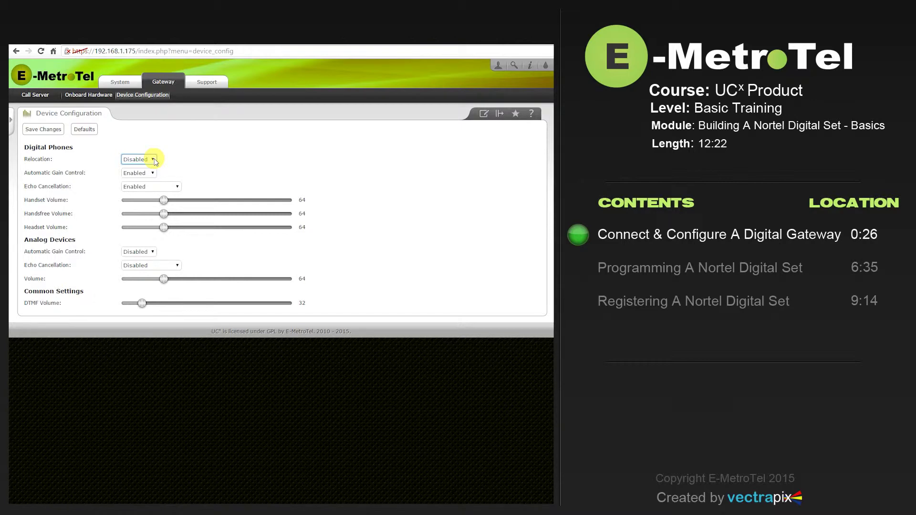
Step: Save the Device Configuration with digital phone Relocation left Disabled, then return to the System section
click(152, 160)
click(154, 161)
click(38, 132)
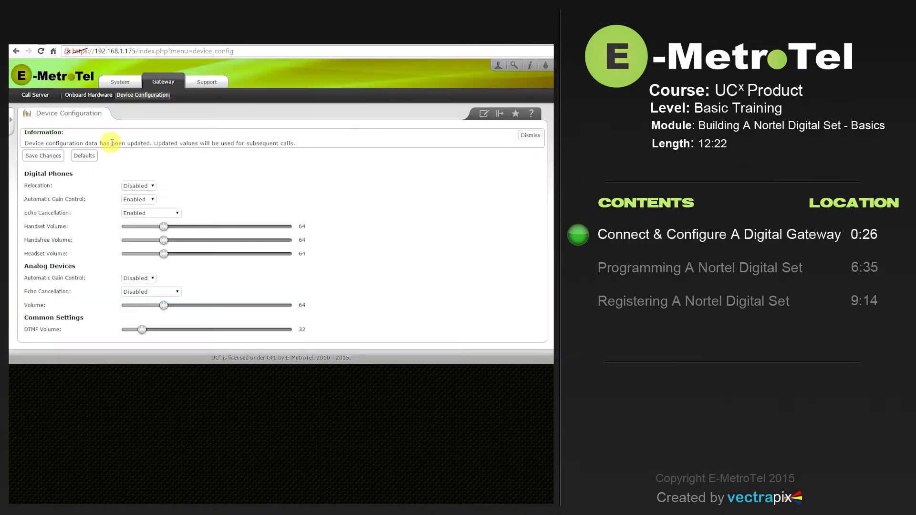
click(120, 83)
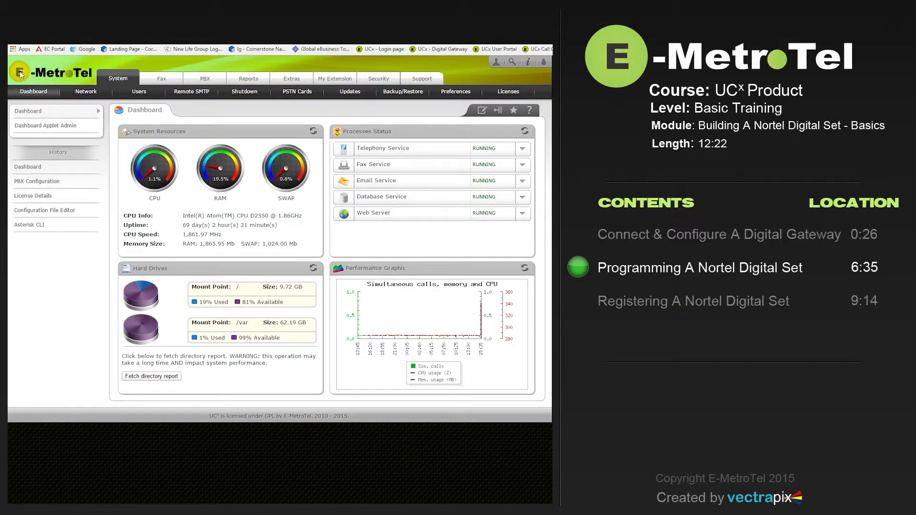
Step: On the PBX Add an Extension page, choose Generic Nortel Device as the device type
click(205, 79)
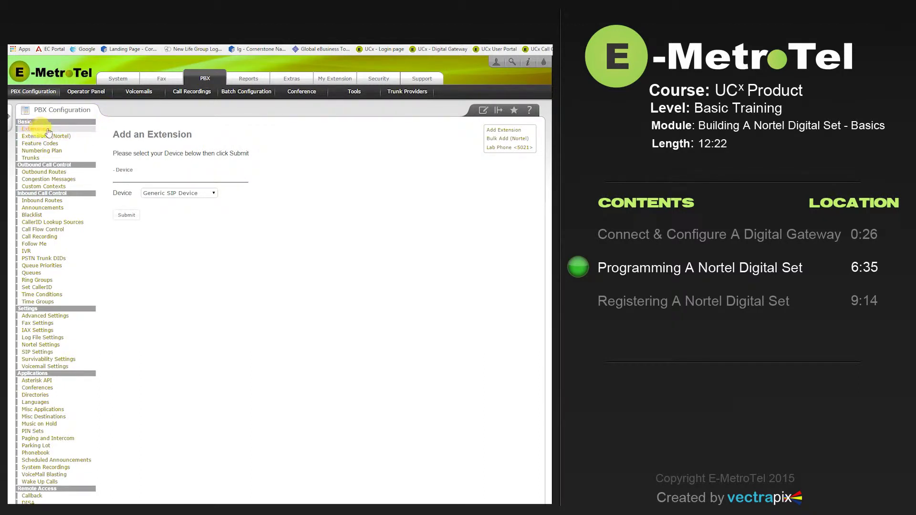
click(215, 193)
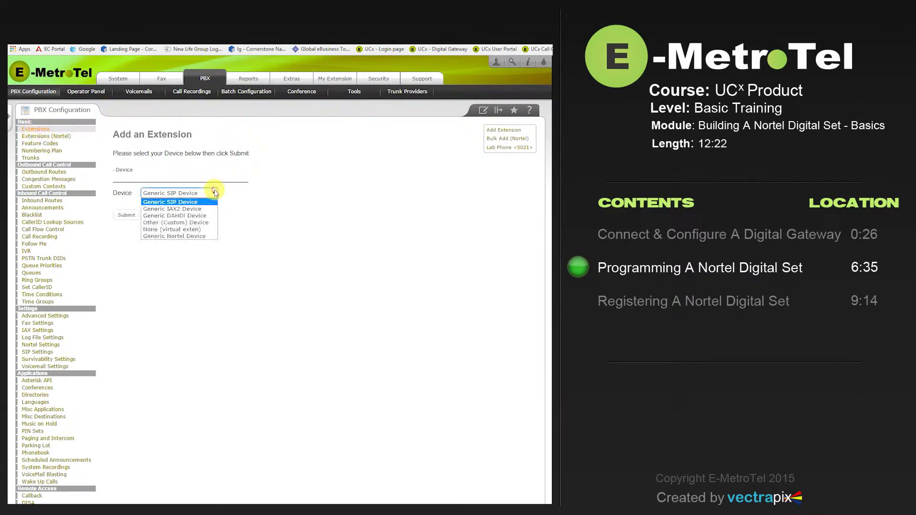
click(189, 236)
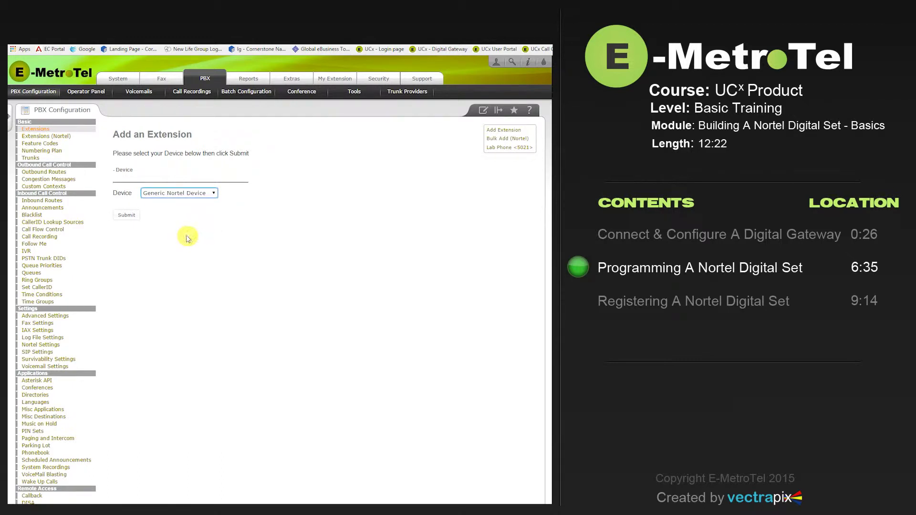
Step: Enter user extension 3560 and a display name on the Add NORTEL Extension form
click(125, 218)
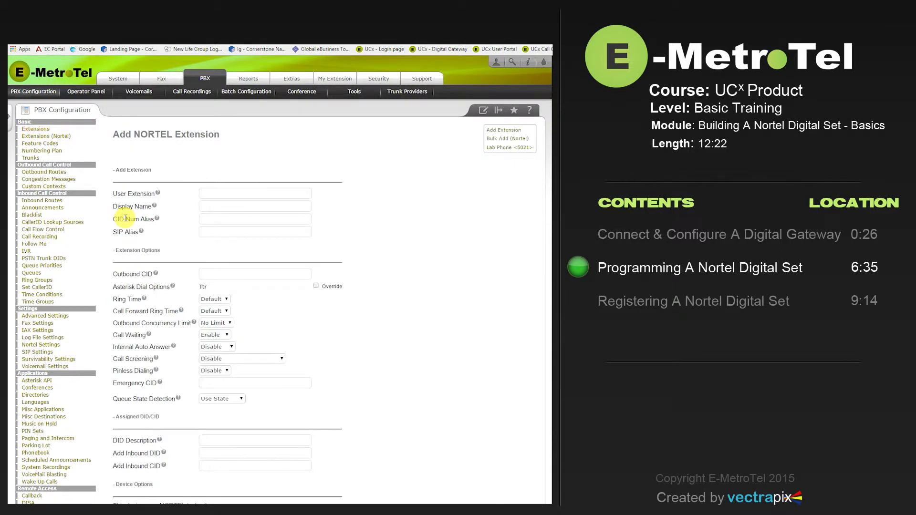
click(220, 192)
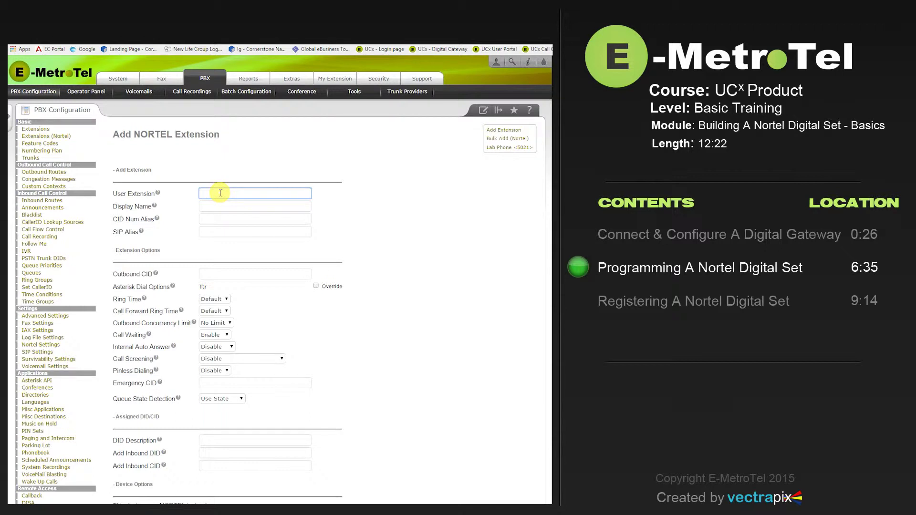
text(3560)
click(216, 204)
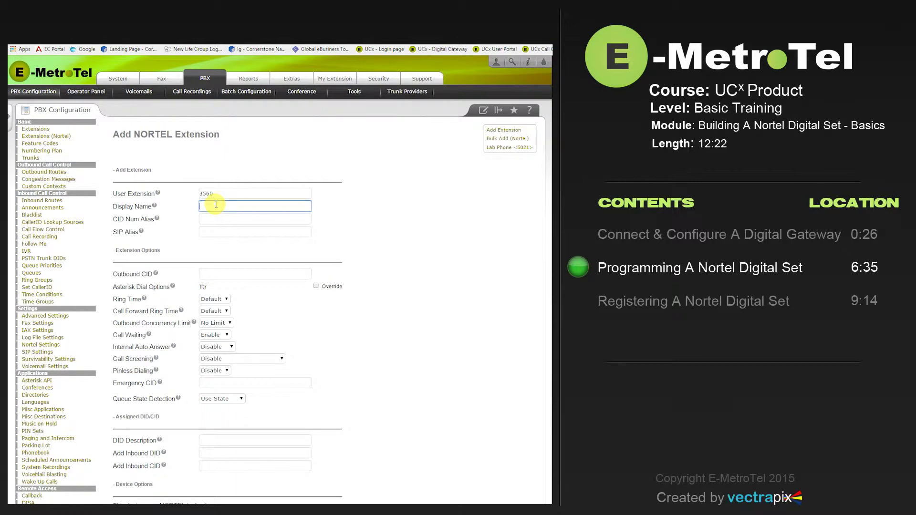
text(Ed)
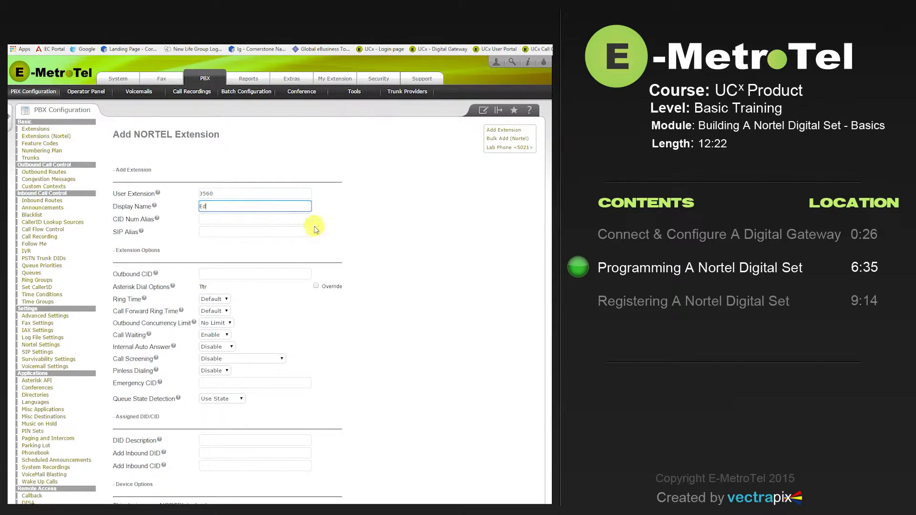
click(413, 230)
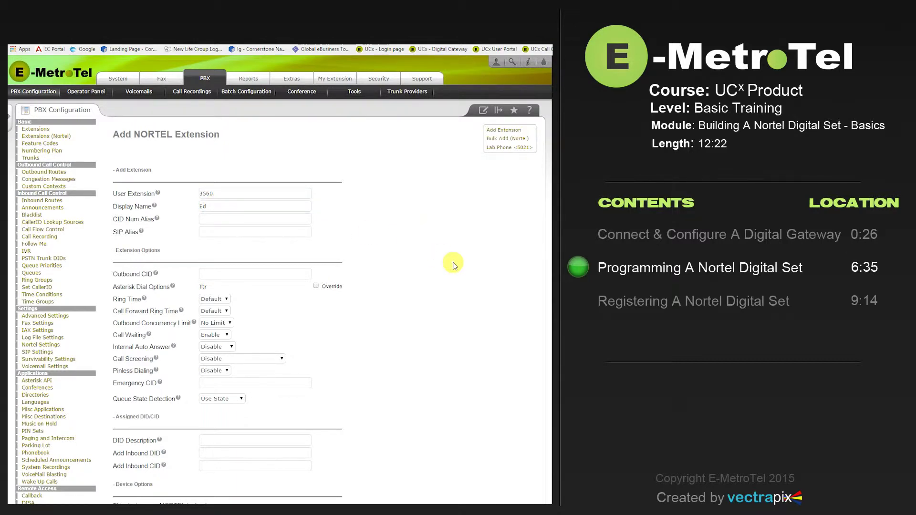
scroll(454, 265, down, 3)
scroll(453, 264, down, 6)
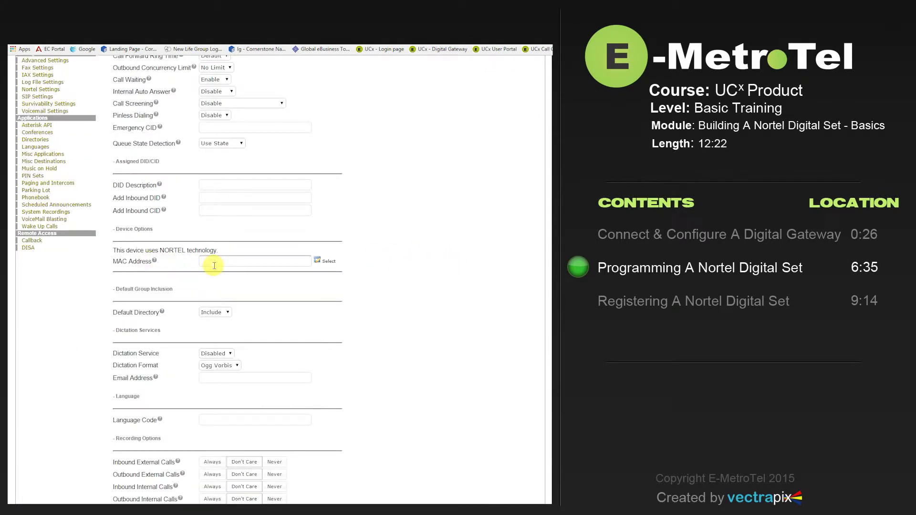
Step: Enter MAC address 0, after trying and cancelling the detected-phone picker
click(213, 265)
text(0)
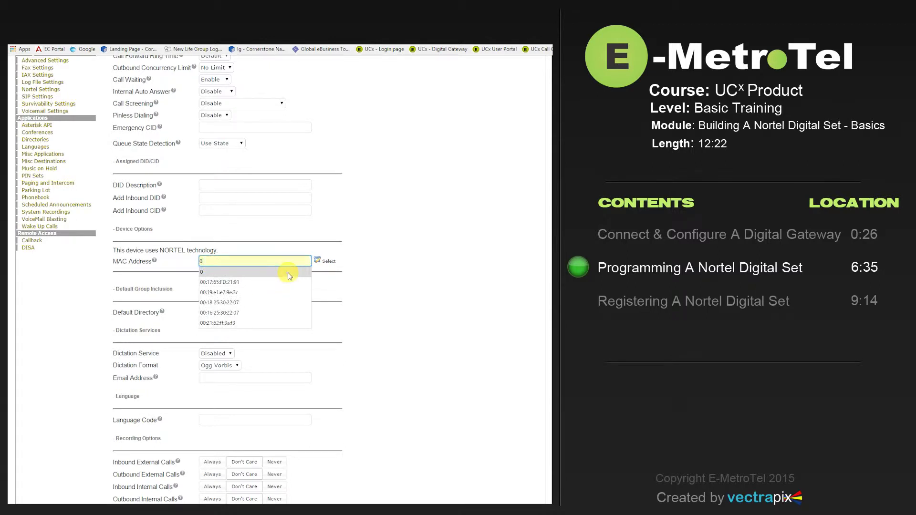
click(288, 273)
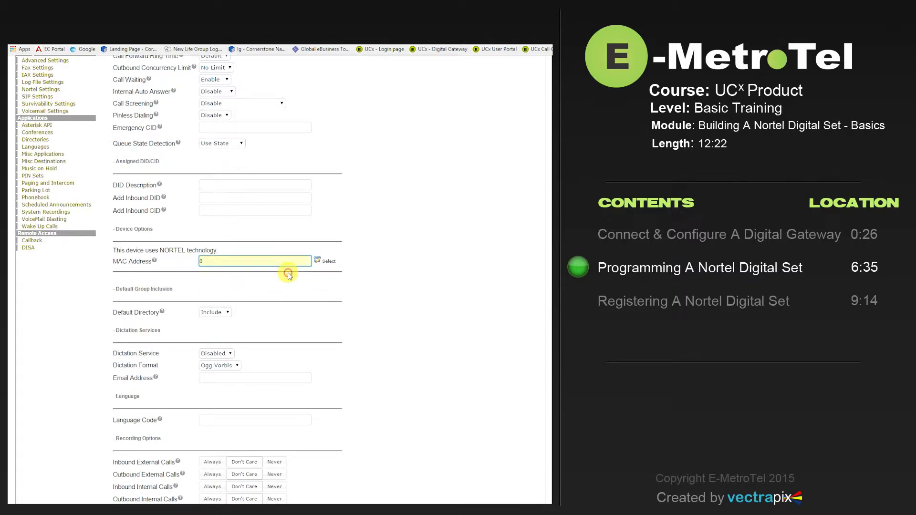
click(325, 262)
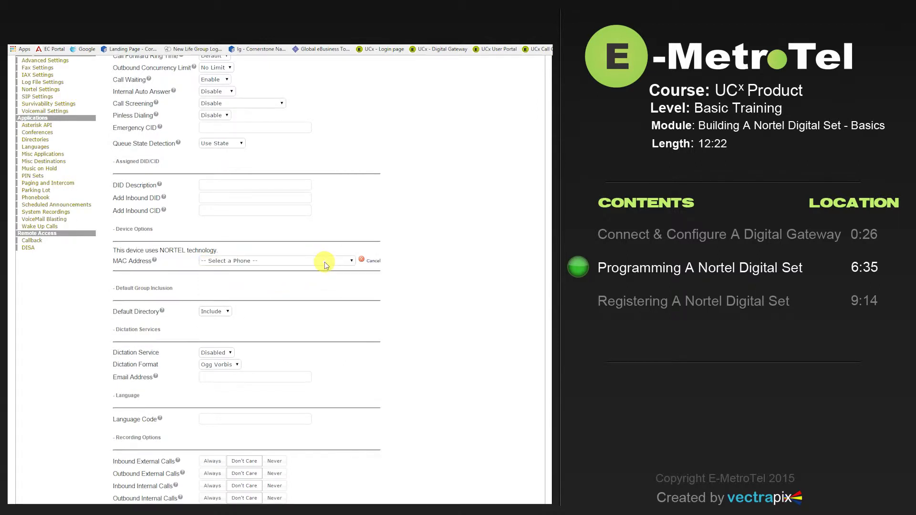
click(351, 262)
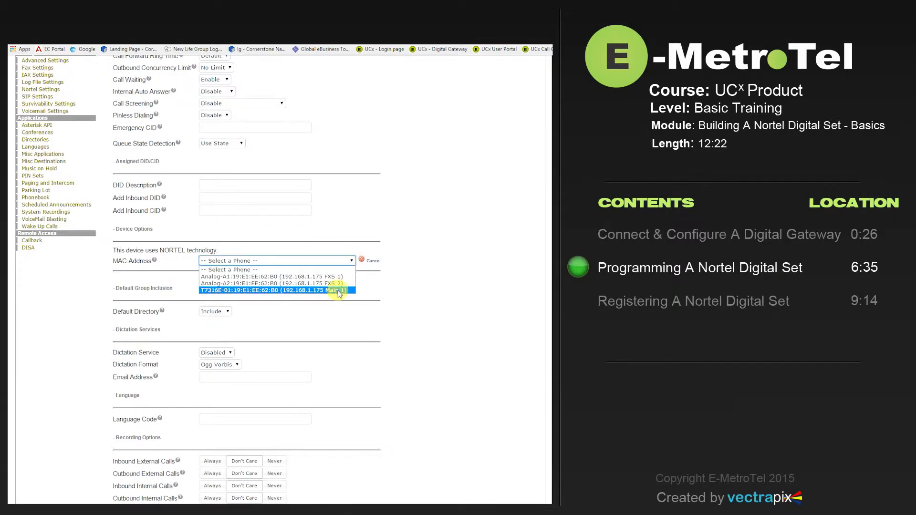
click(373, 263)
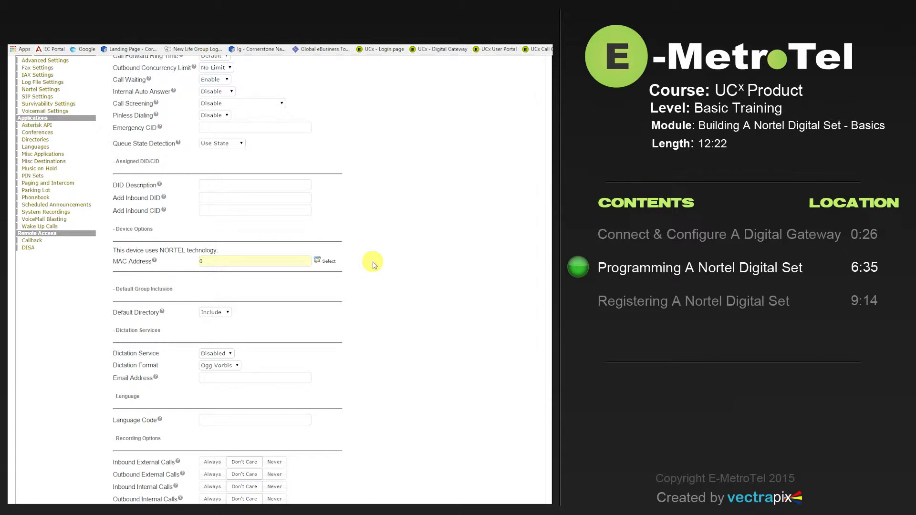
scroll(373, 262, down, 3)
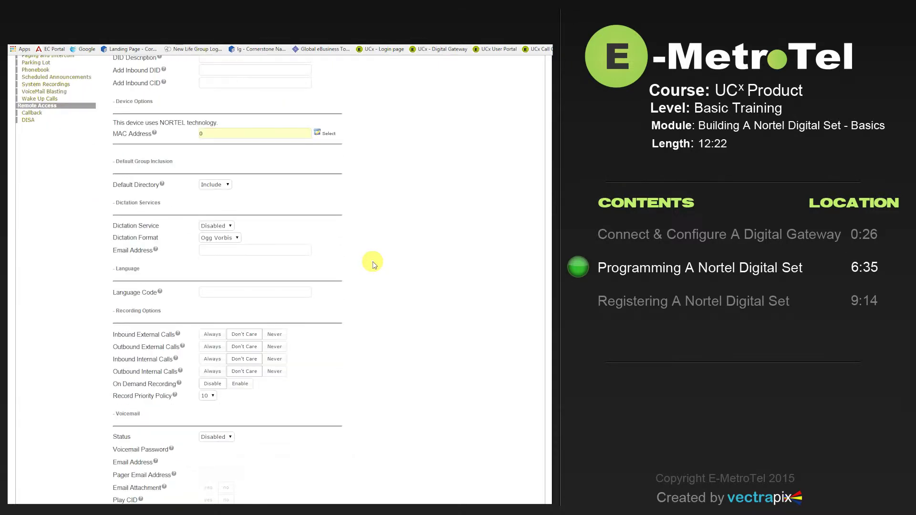
scroll(373, 263, down, 7)
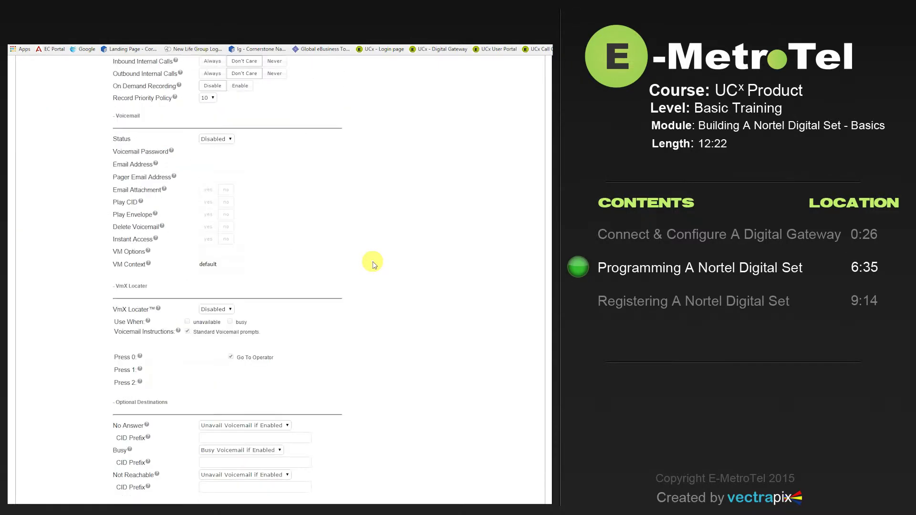
scroll(373, 263, down, 1)
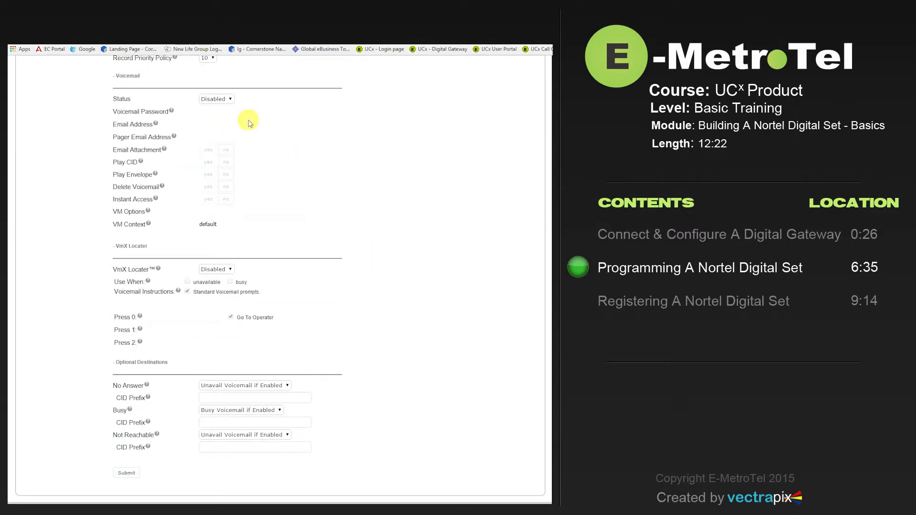
Step: Set Voicemail Status to Enabled, review the generated voicemail password, and submit extension 3560
click(229, 100)
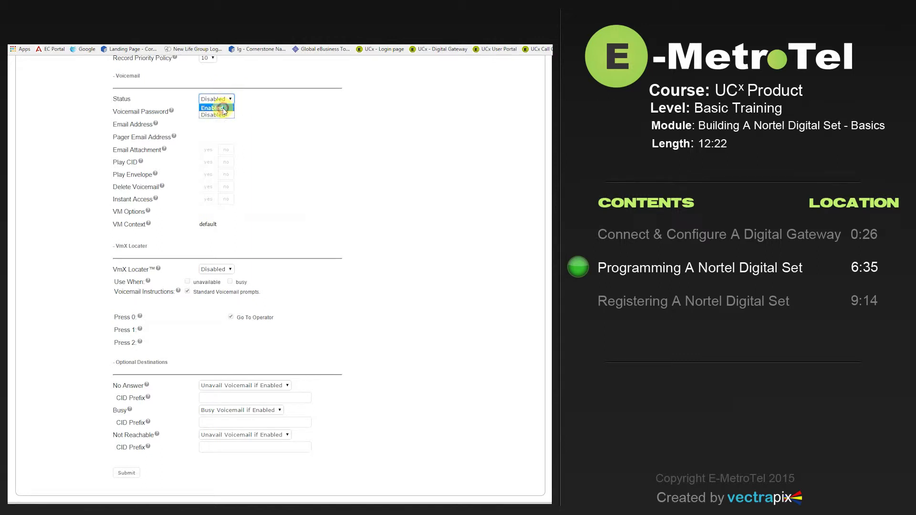
click(223, 108)
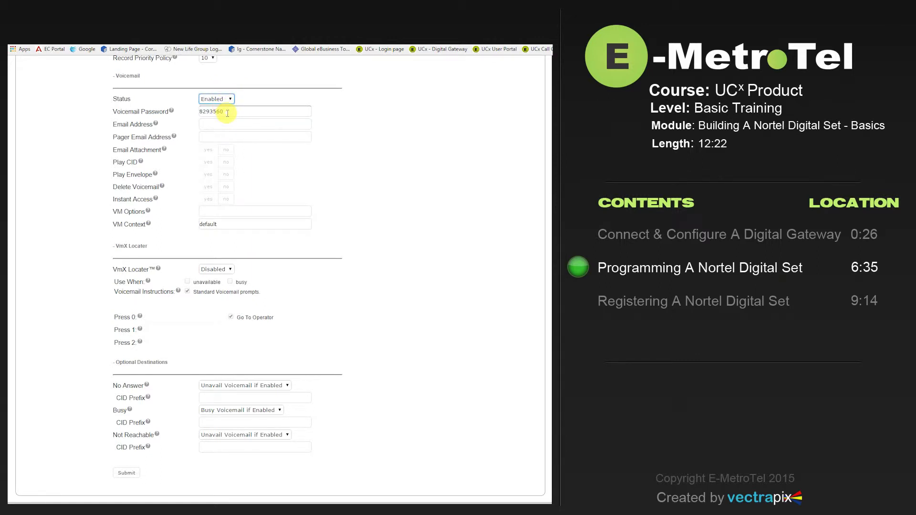
double_click(224, 111)
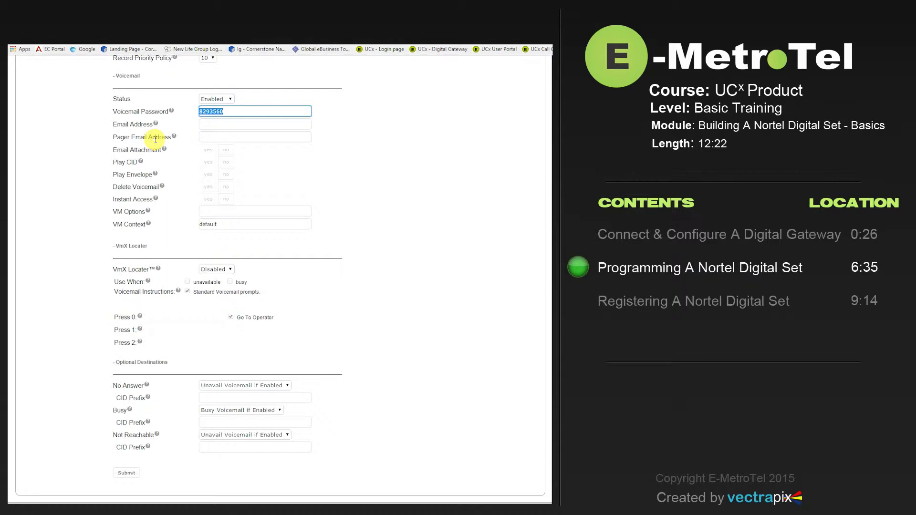
click(131, 473)
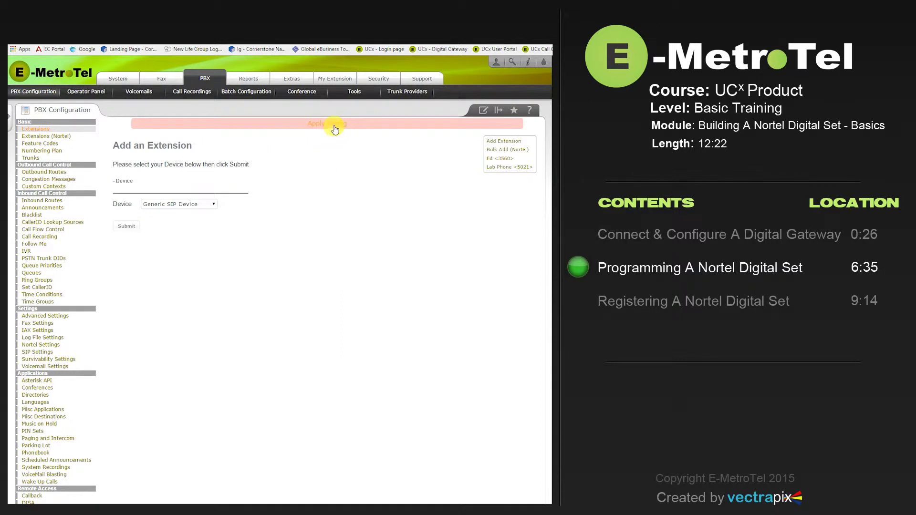
Step: Apply the pending config, then open the Edit Nortel Device page for extension 3560
click(335, 125)
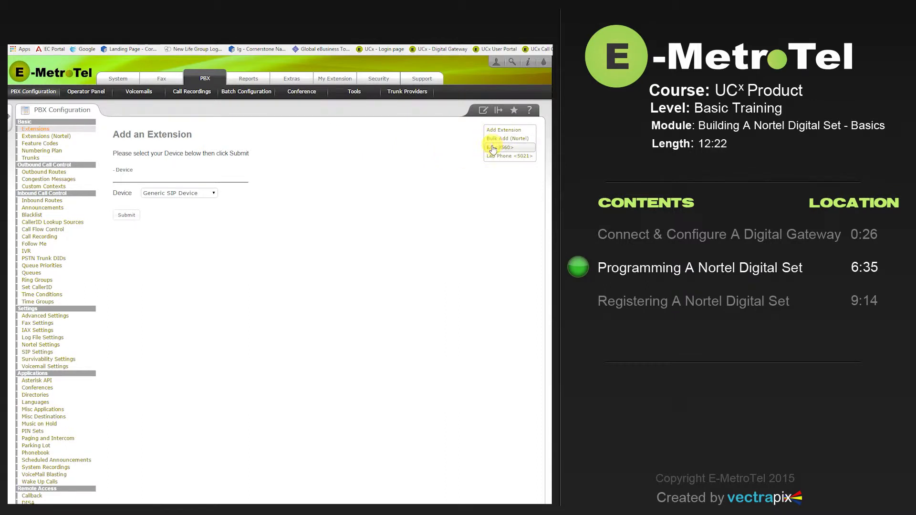
click(493, 150)
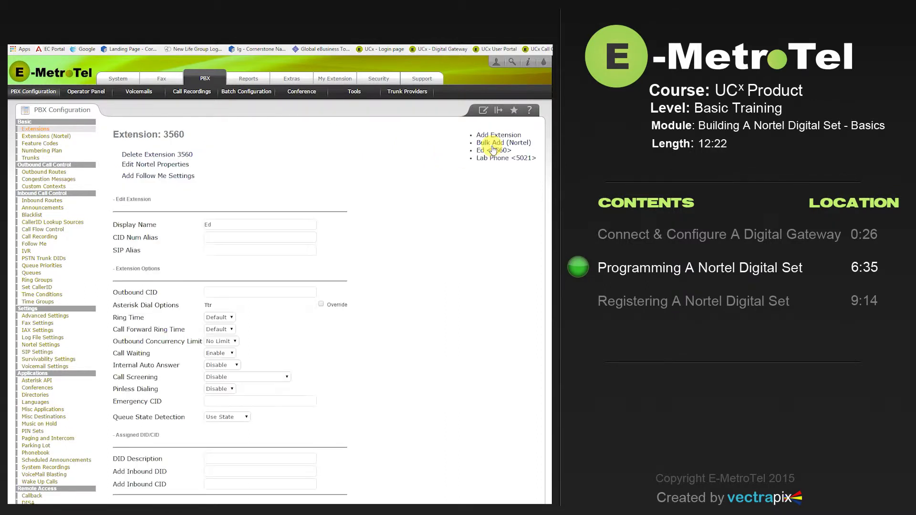
click(170, 164)
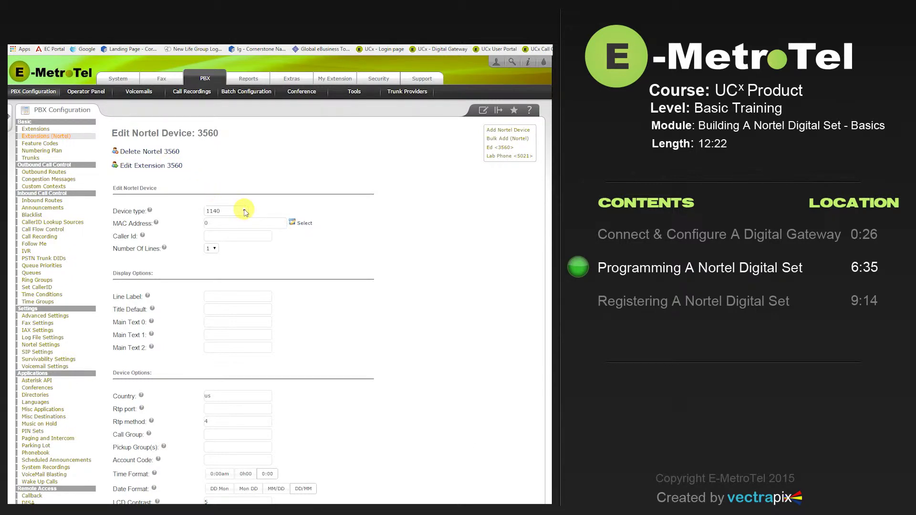
Step: Set extension 3560's device type to T7316E with 2 lines
click(245, 211)
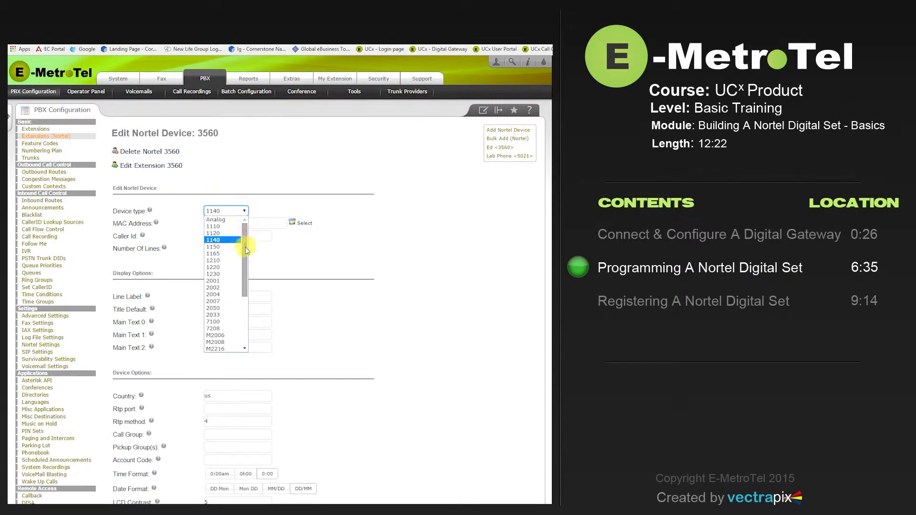
drag(245, 250, 249, 306)
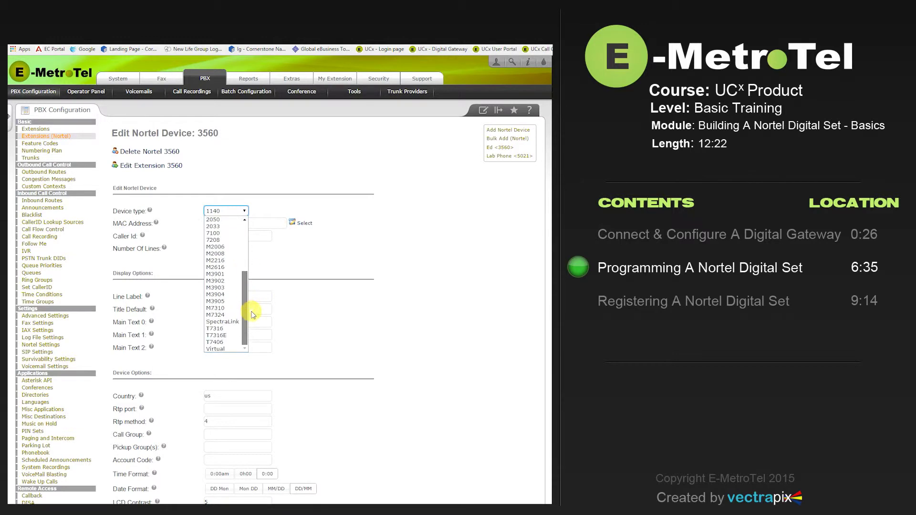
click(226, 336)
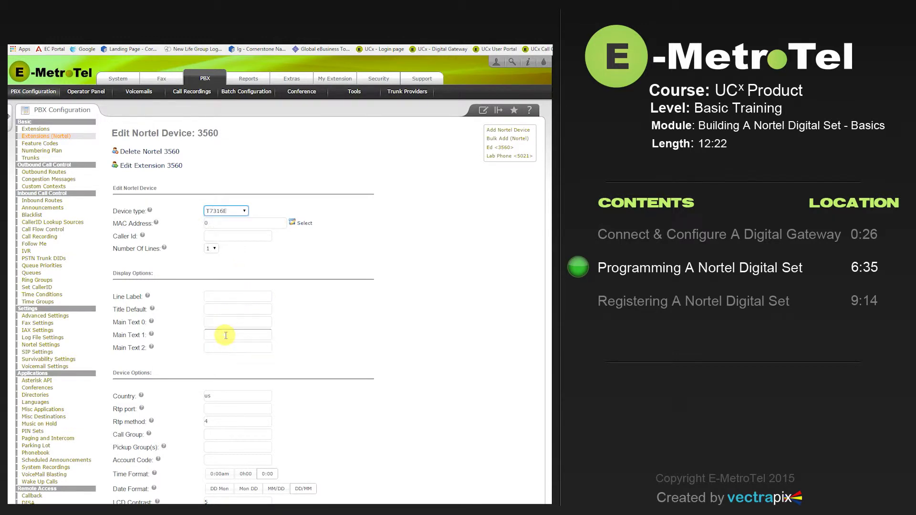
click(212, 249)
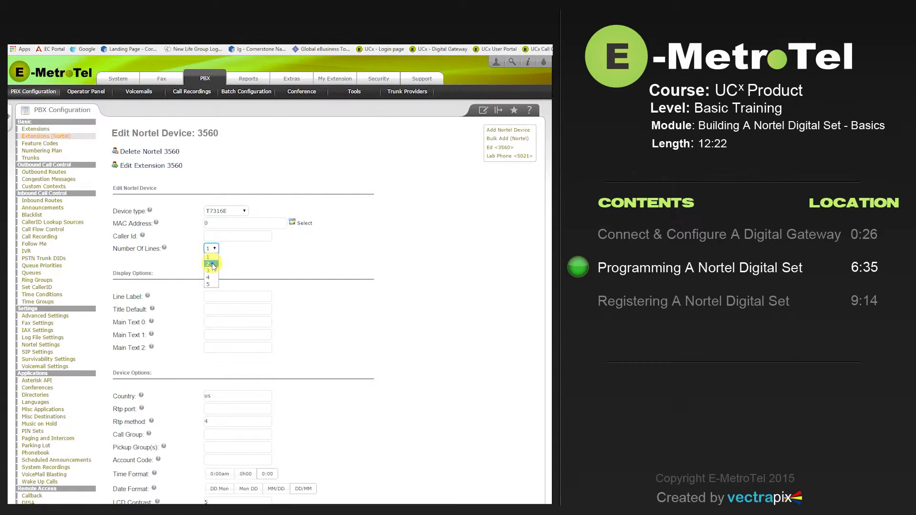
click(212, 264)
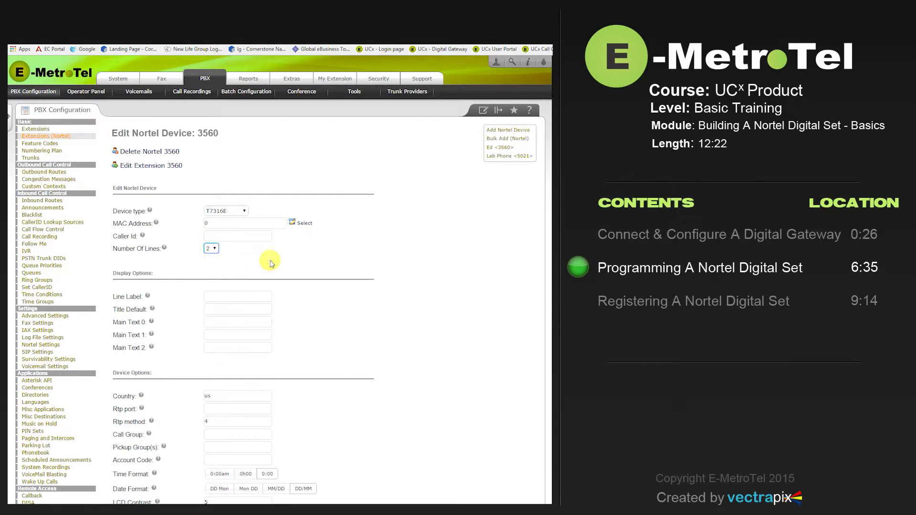
Step: Choose the 0:00am time format and Mon DD date format
scroll(269, 264, down, 5)
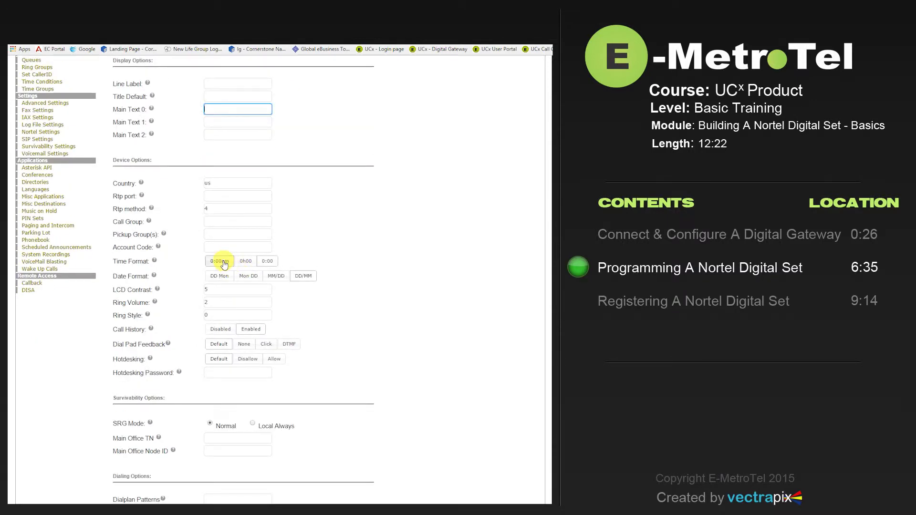
click(224, 266)
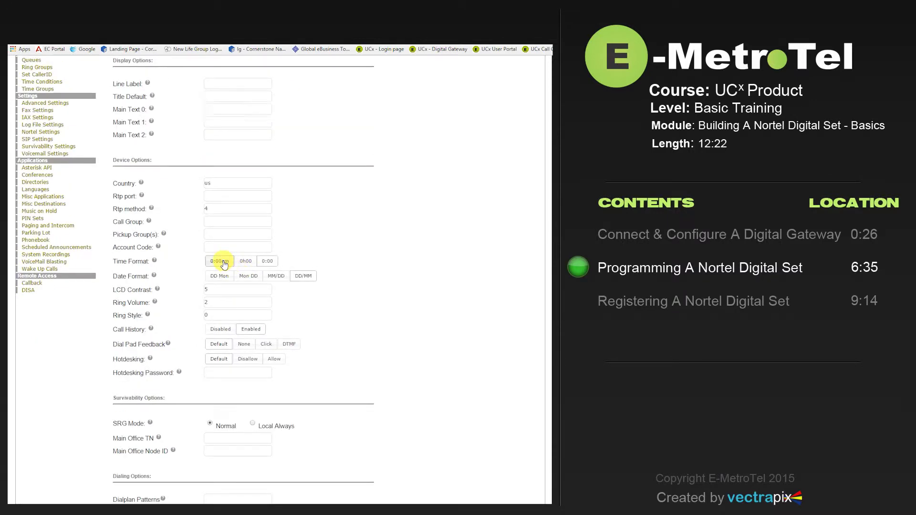
click(247, 277)
scroll(314, 301, down, 5)
scroll(318, 304, down, 3)
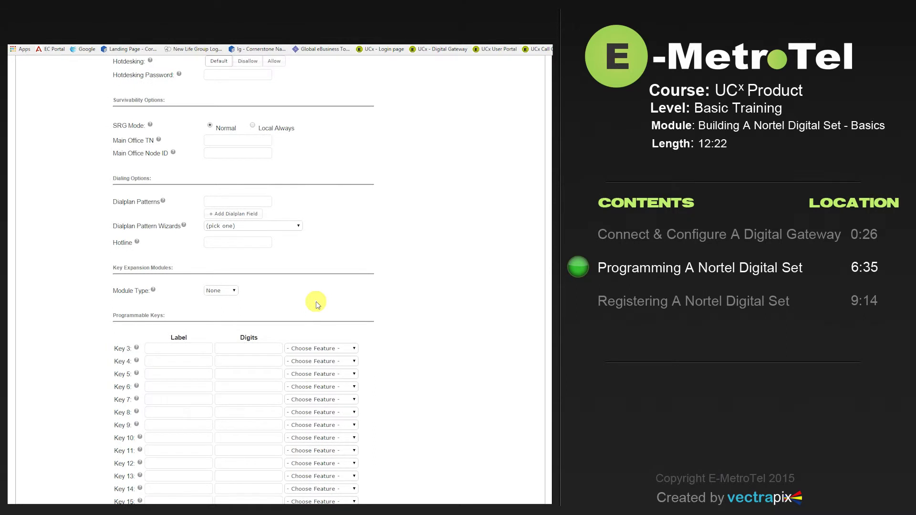
scroll(317, 305, down, 2)
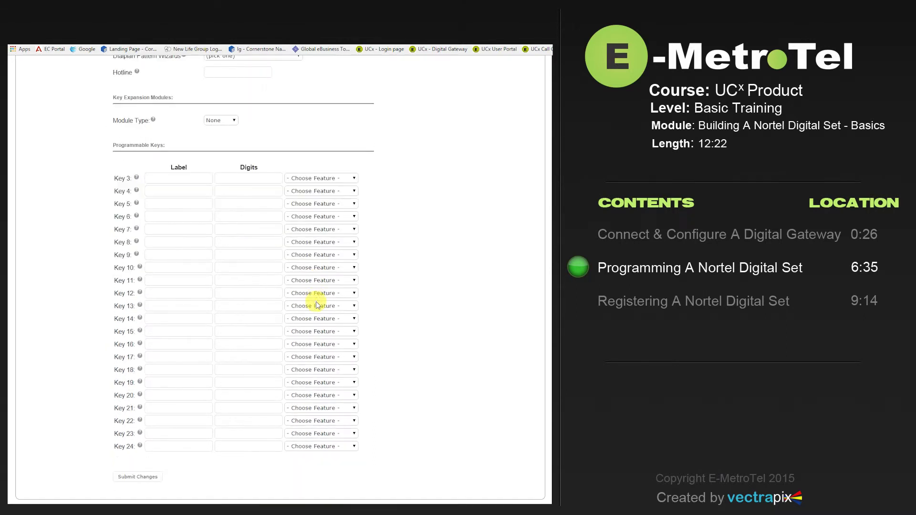
Step: Assign Voicemail Login (digits F981) to Key 3, then submit and apply the device changes
click(354, 179)
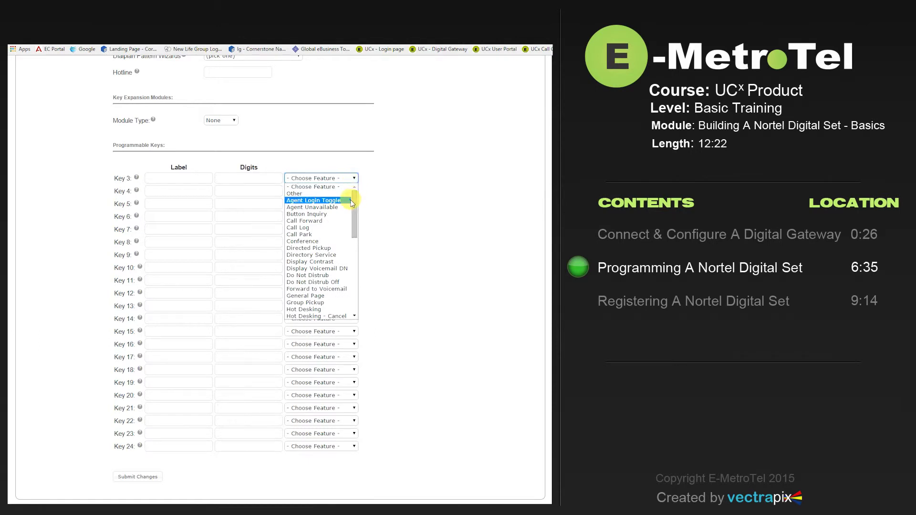
drag(355, 204, 357, 282)
click(327, 316)
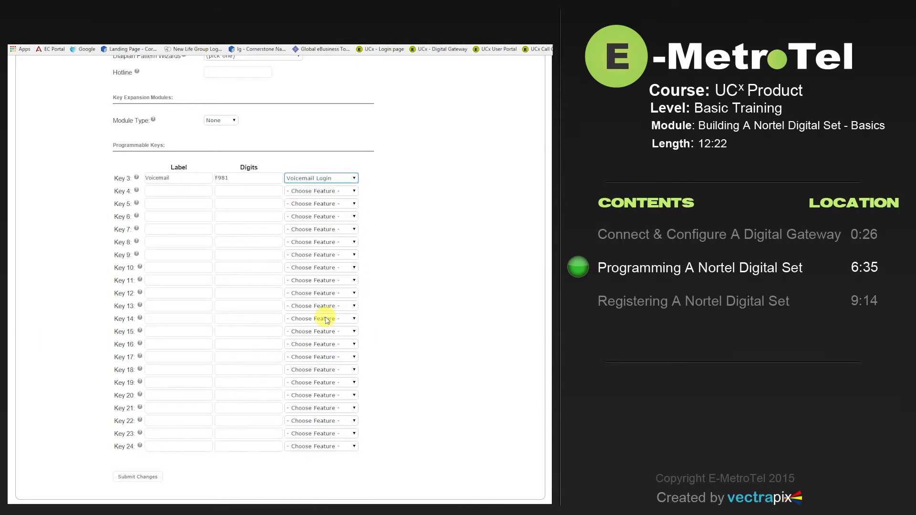
key(Tab)
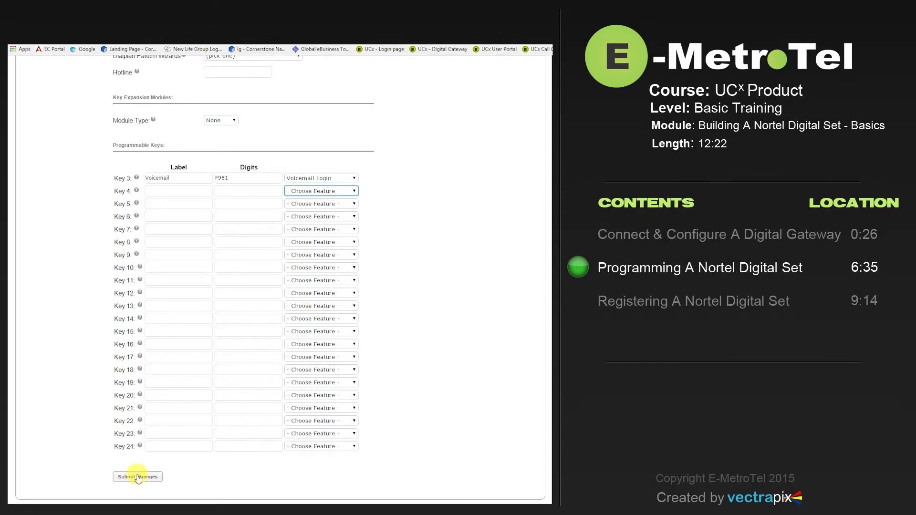
click(138, 477)
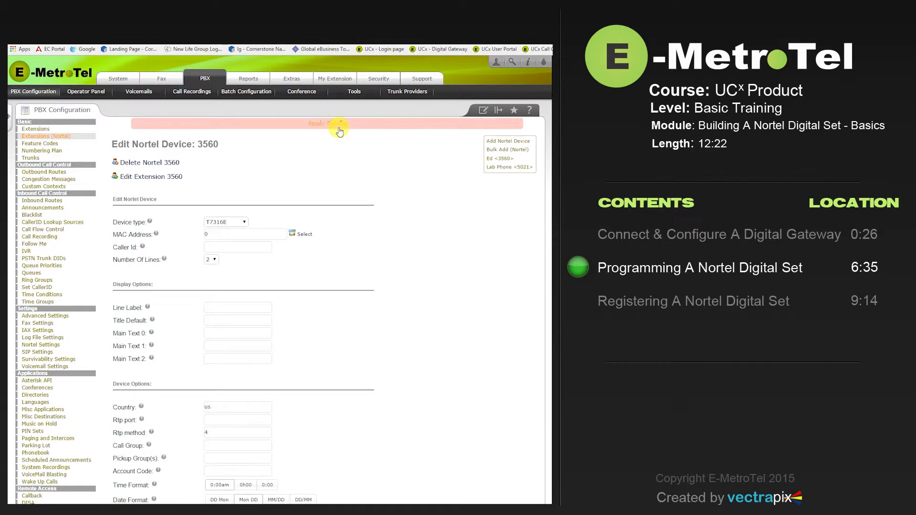
click(339, 128)
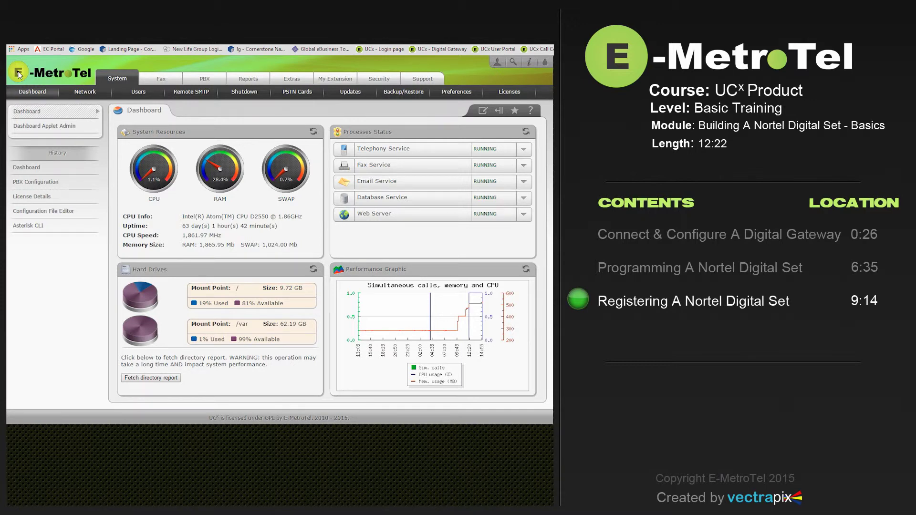
Step: Go to PBX > Nortel Settings and scroll to the Set Based Configuration options
click(202, 80)
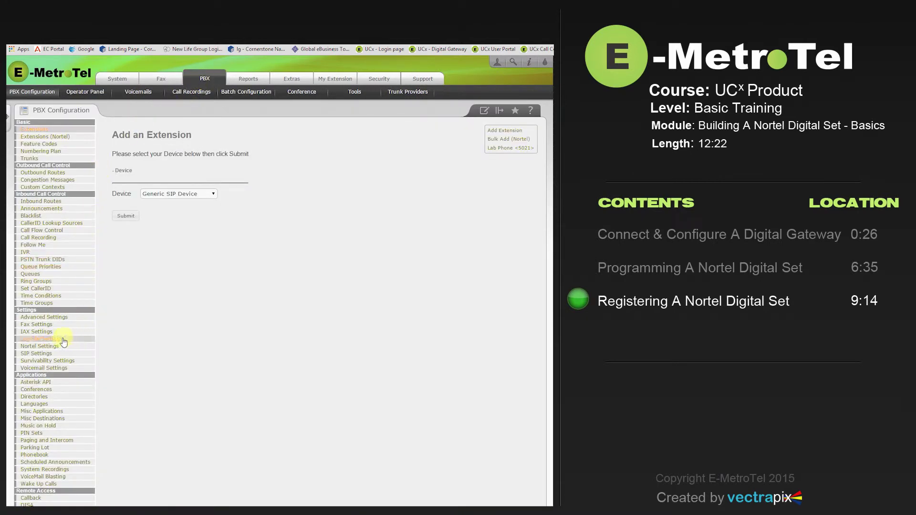
click(41, 347)
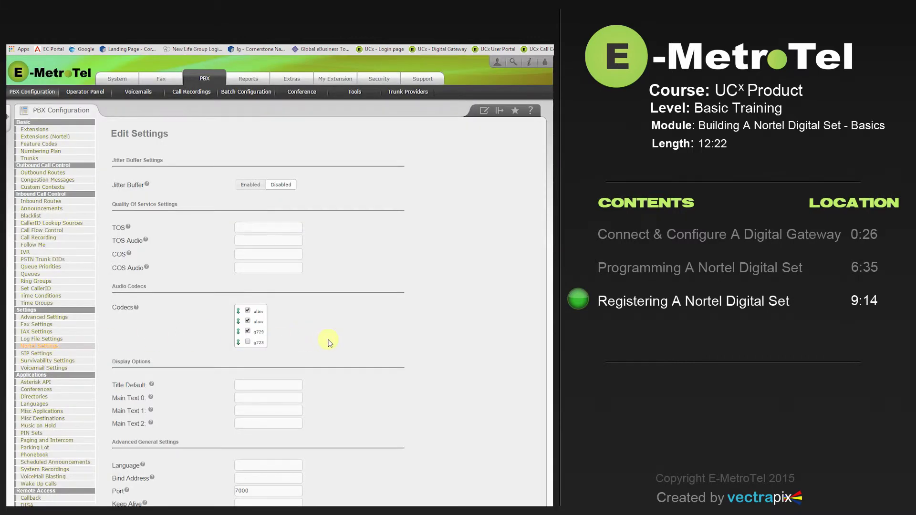
scroll(330, 343, down, 3)
scroll(331, 343, down, 8)
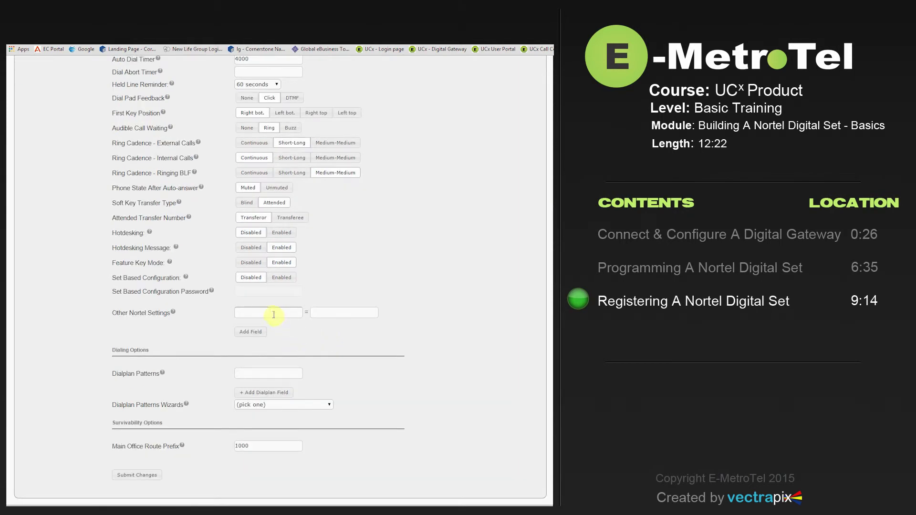
Step: Turn Set Based Configuration to Enabled, replace its password, then submit and apply the Nortel settings
click(277, 280)
drag(258, 291, 219, 291)
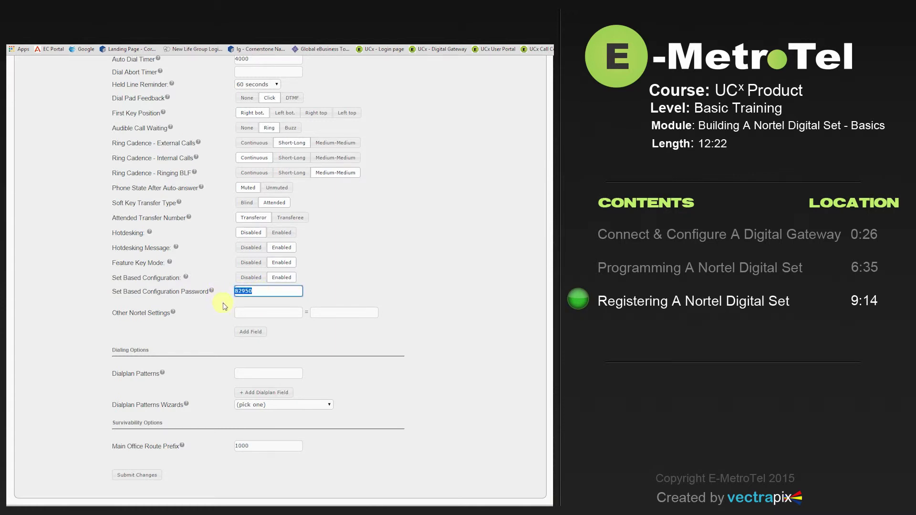
text(266344)
click(134, 475)
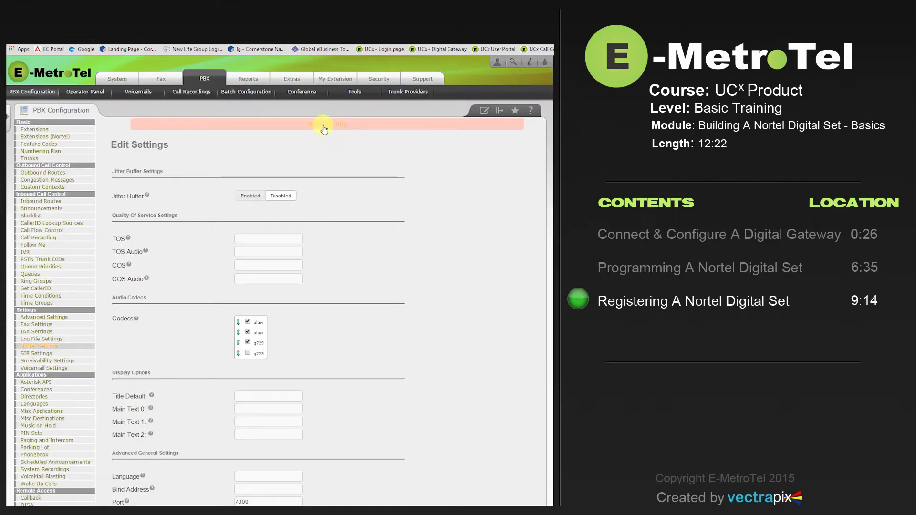
click(323, 127)
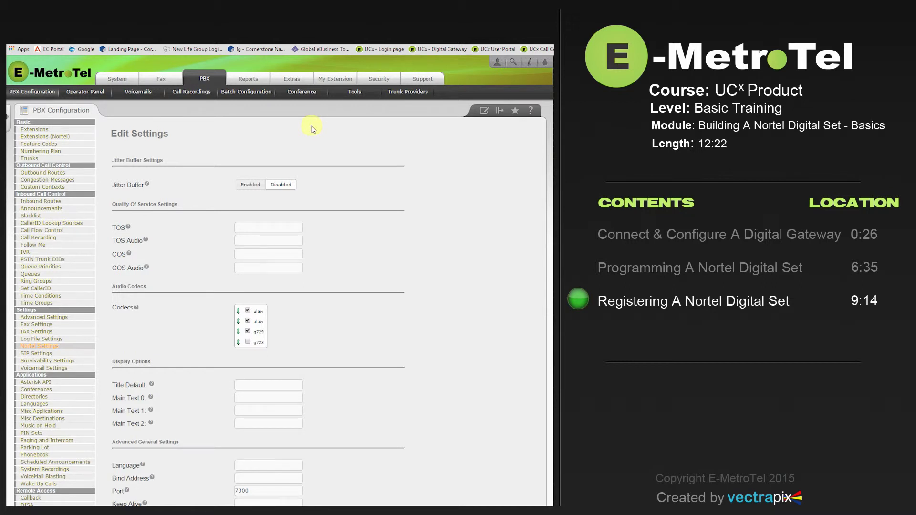
Step: Switch Set Based Configuration to Disabled on the Nortel Settings page
scroll(379, 152, down, 10)
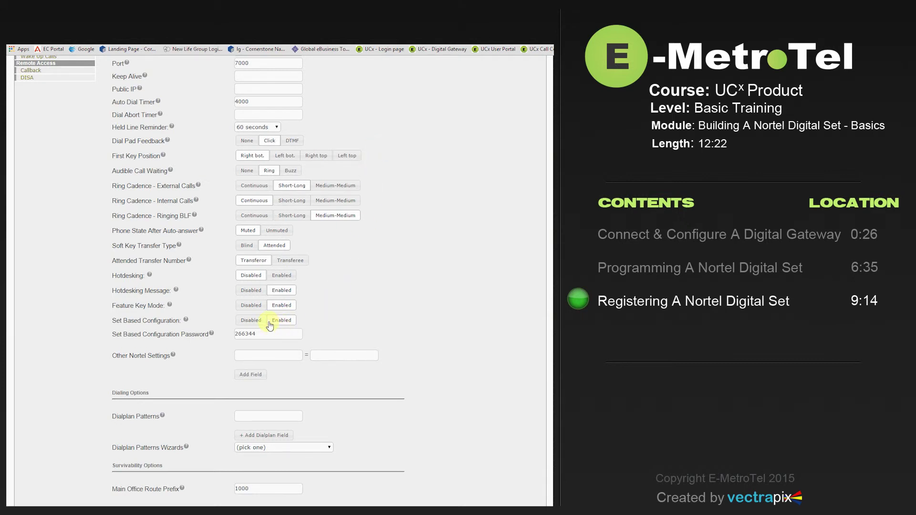
click(247, 322)
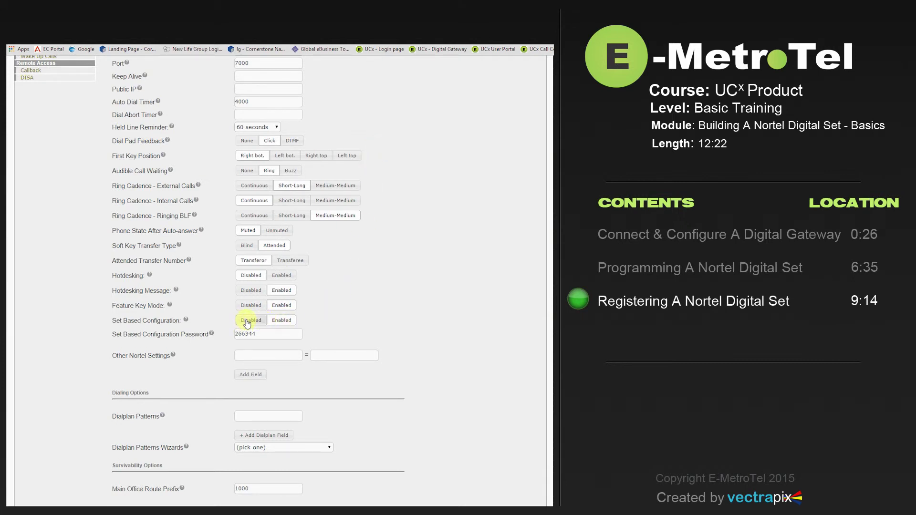